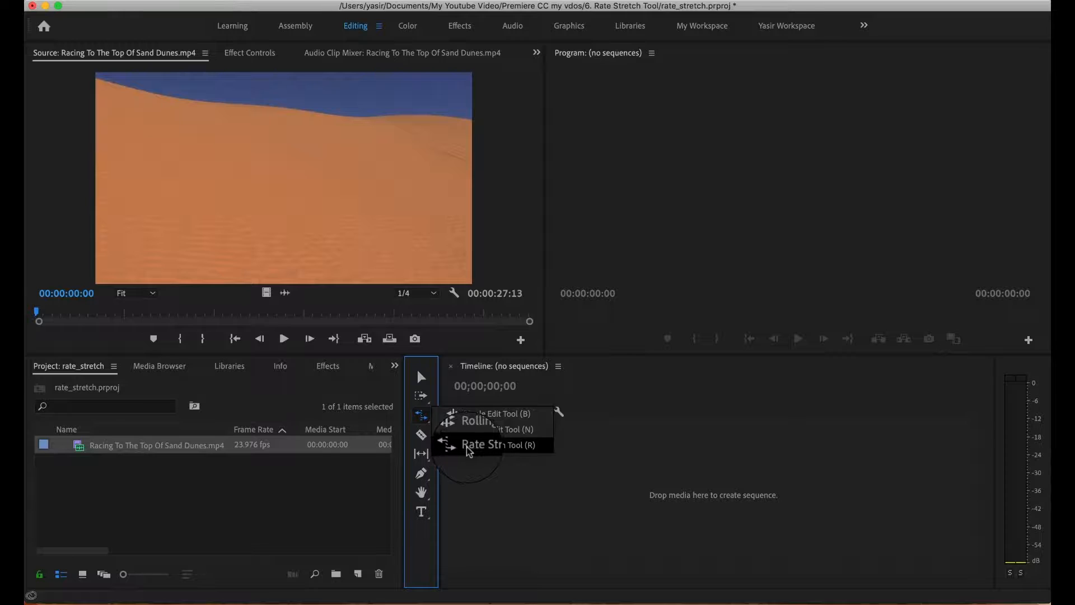
Activate the Rate Stretch Tool and preview the first seconds of the source clip Racing To The Top Of Sand Dunes.mp4.
left_click(504, 448)
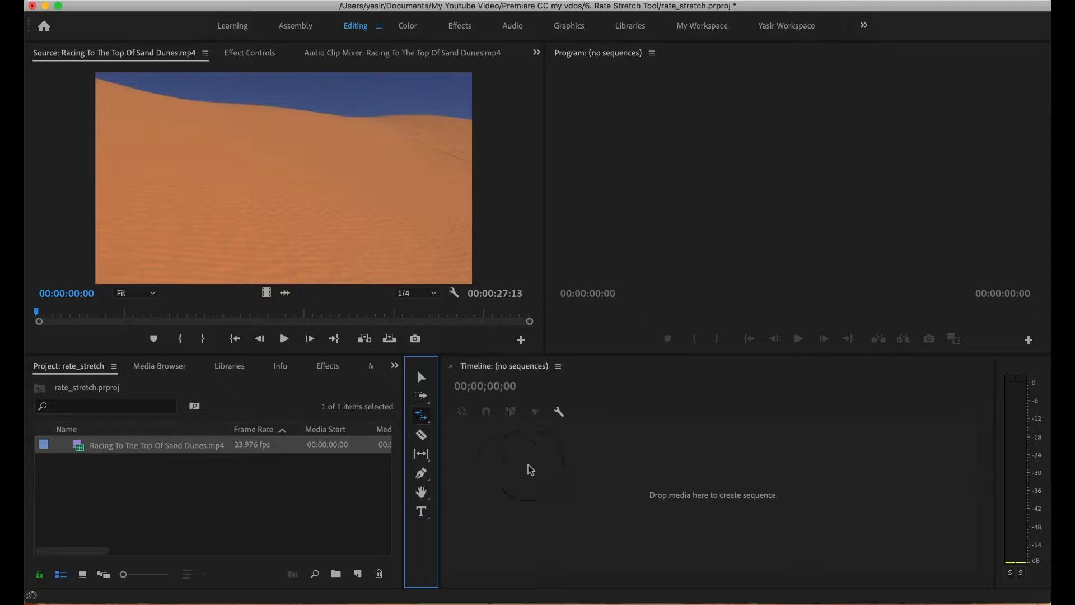
left_click(503, 474)
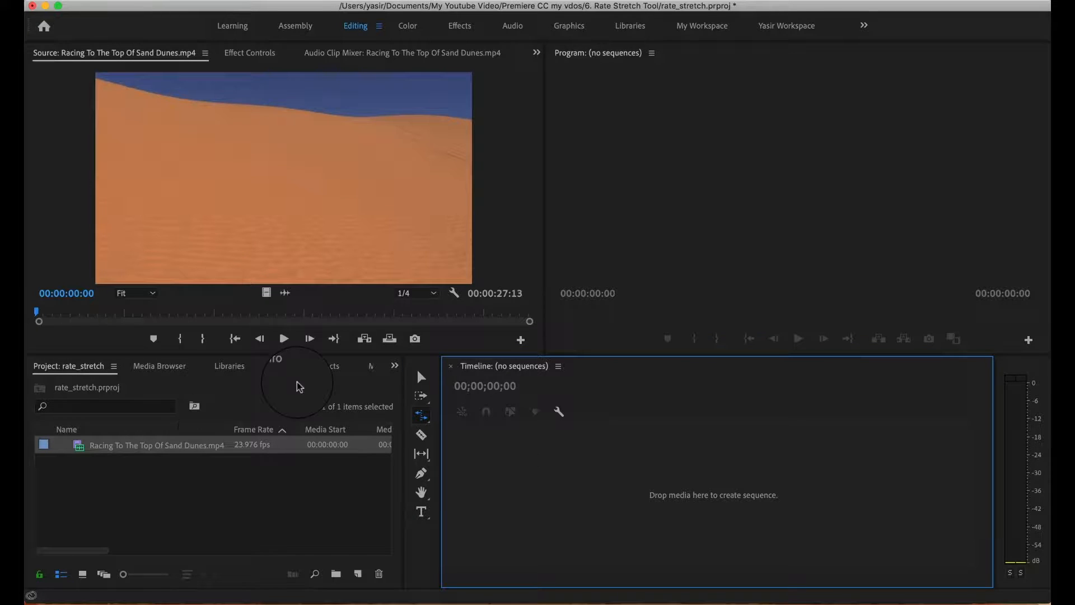
left_click(275, 183)
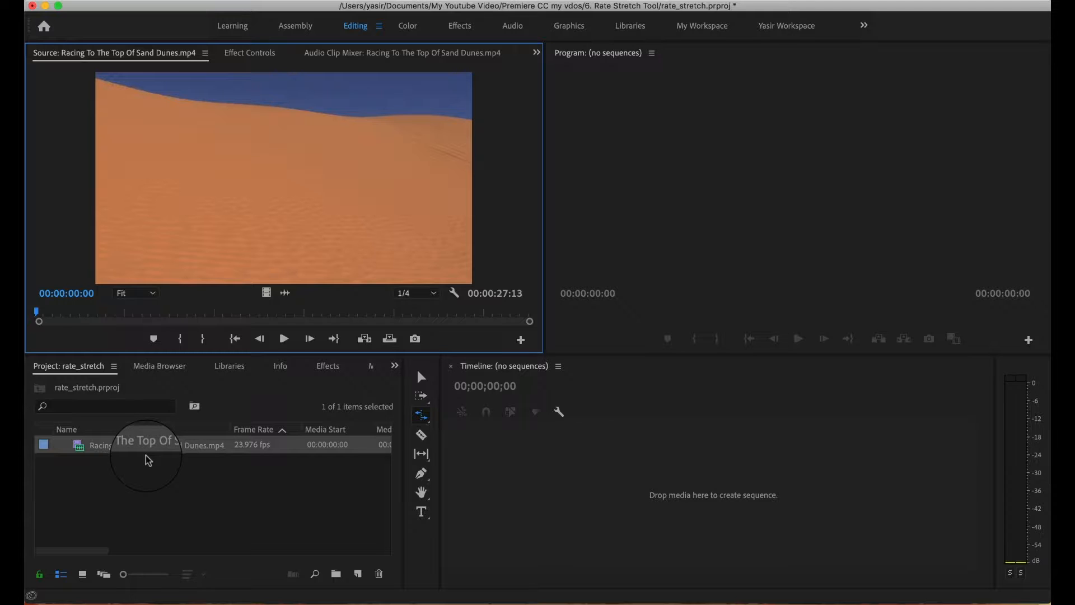
left_click(284, 338)
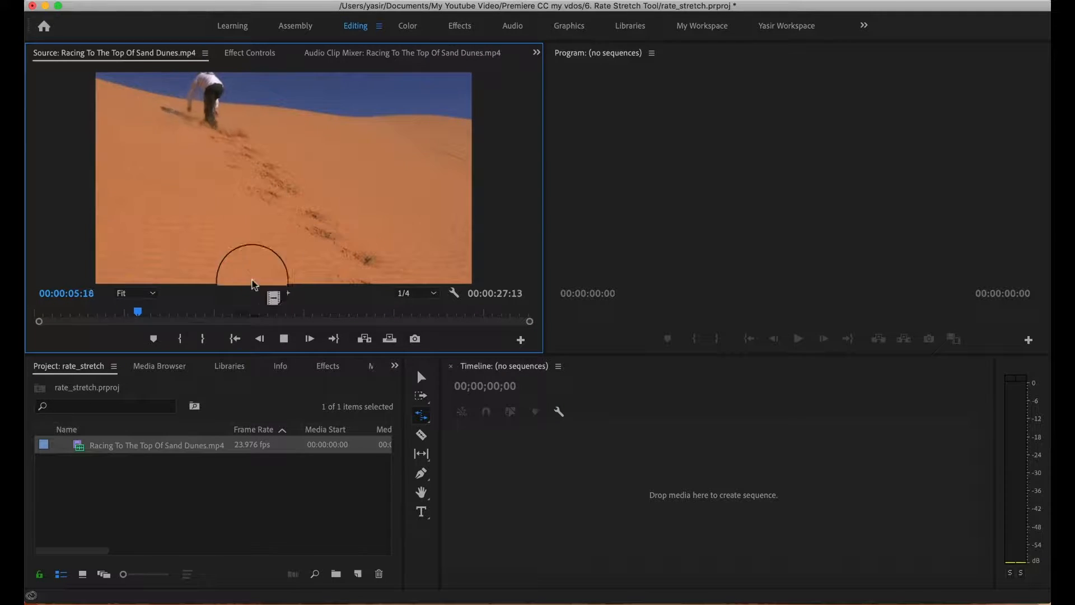
left_click(284, 337)
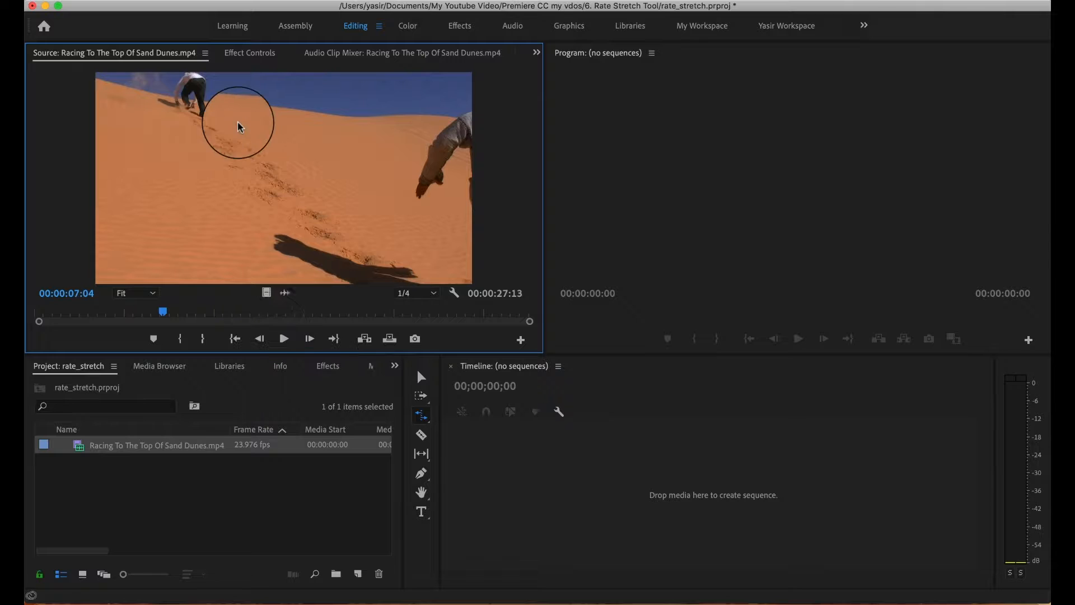
Create a sequence from Racing To The Top Of Sand Dunes.mp4 and play parts of it, including the end.
left_click_drag(614, 510, 619, 499)
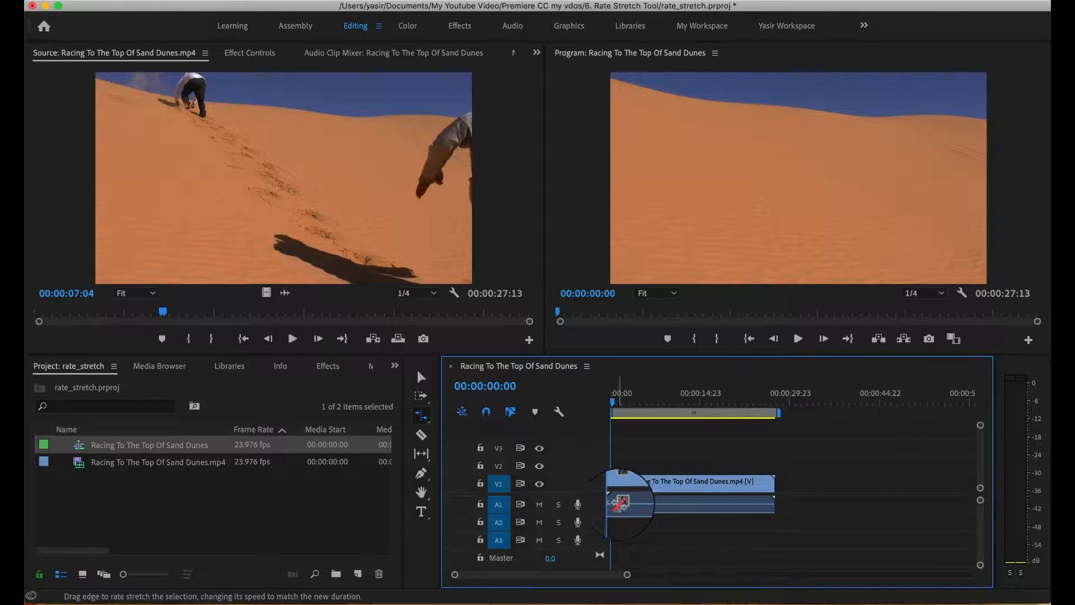
left_click(798, 338)
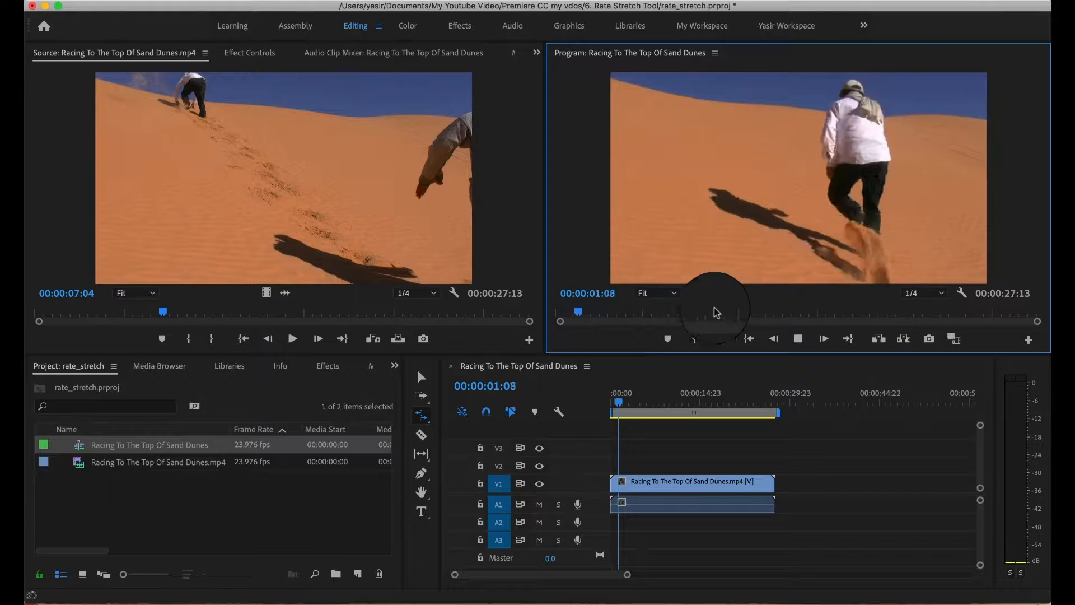
left_click_drag(630, 399, 741, 402)
left_click(798, 338)
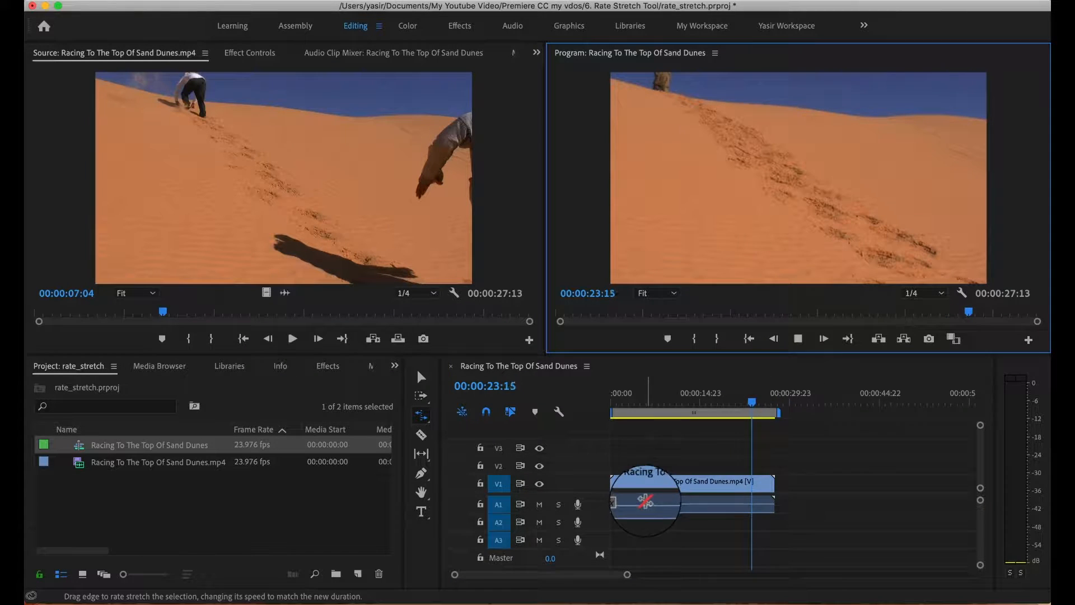
Rate-stretch the end of the V1 clip inward to a duration of about 00:00:11:17 and play the result from the start.
left_click(421, 415)
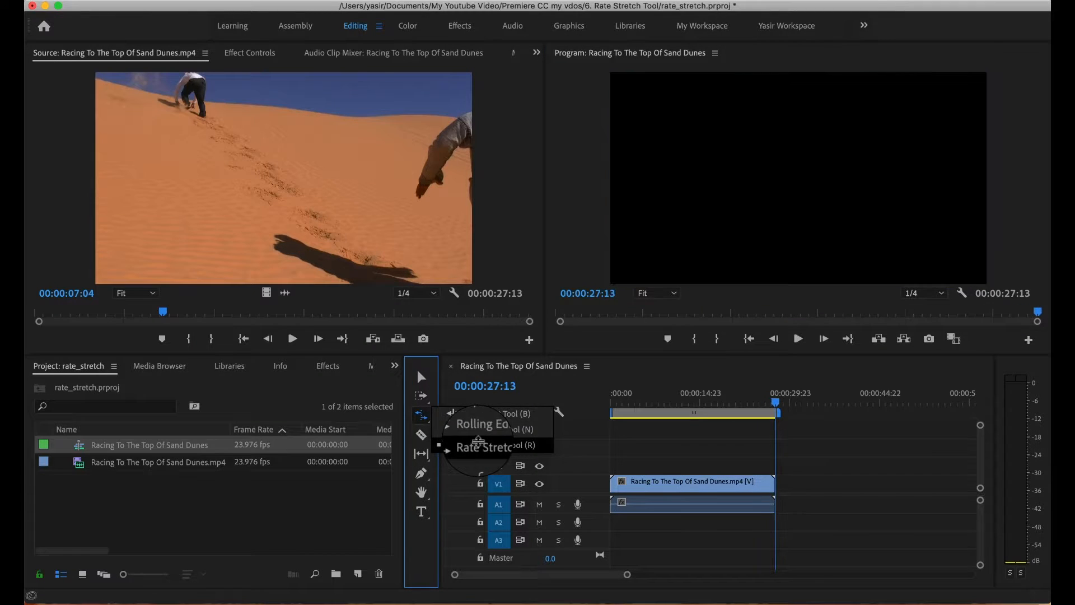
left_click(476, 444)
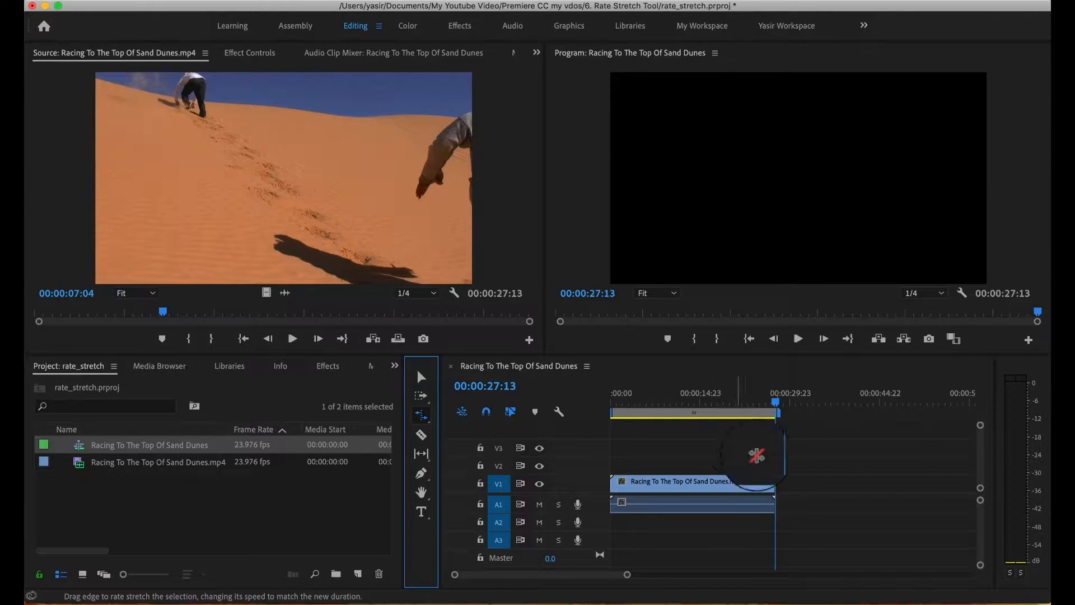
left_click(774, 485)
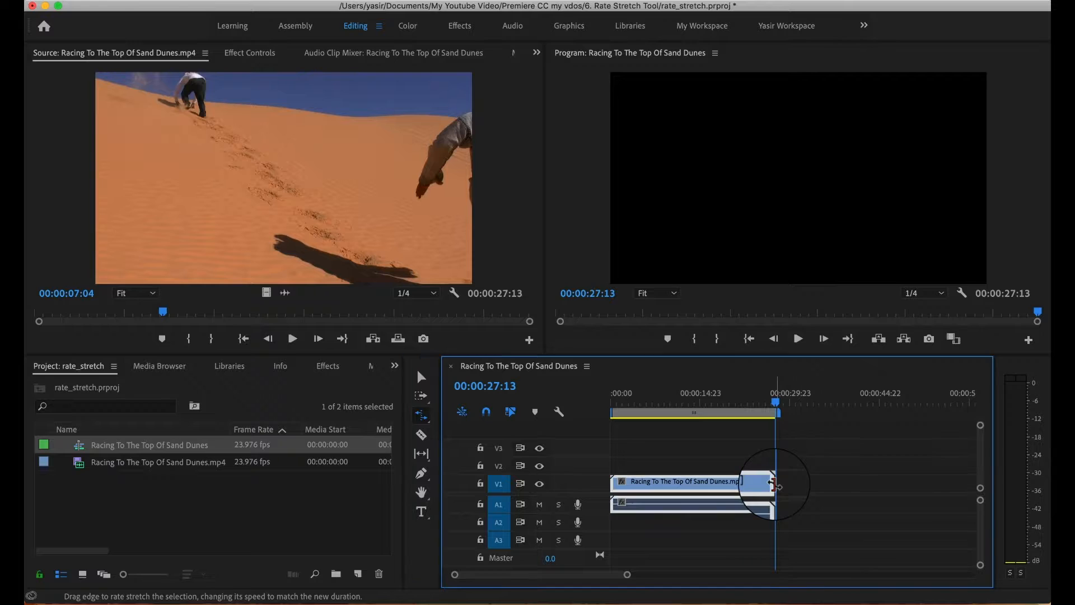
left_click_drag(774, 485, 697, 483)
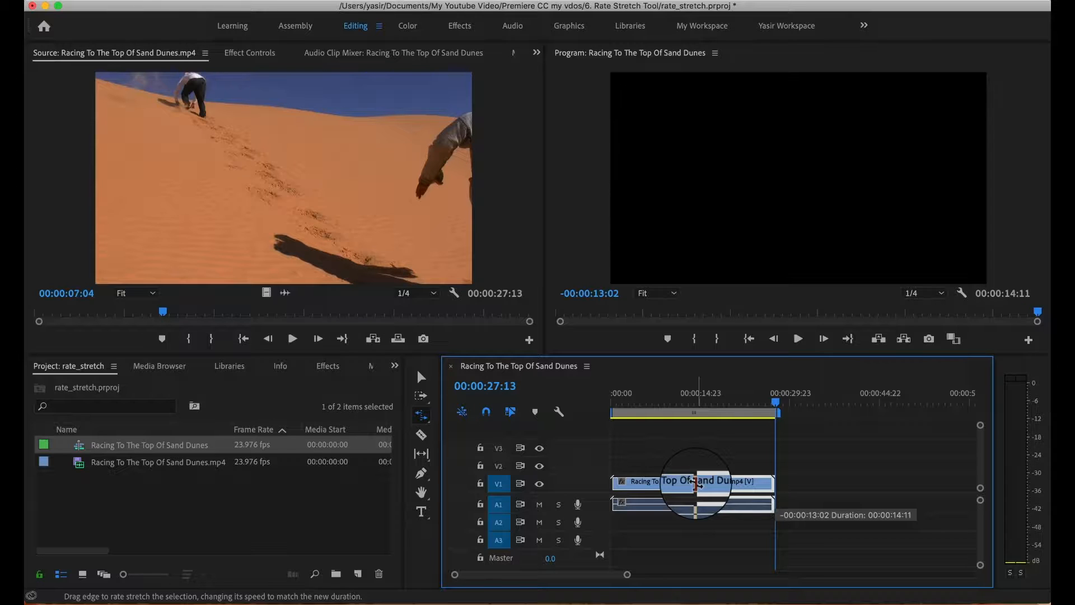
left_click_drag(694, 484, 679, 485)
left_click_drag(776, 403, 612, 406)
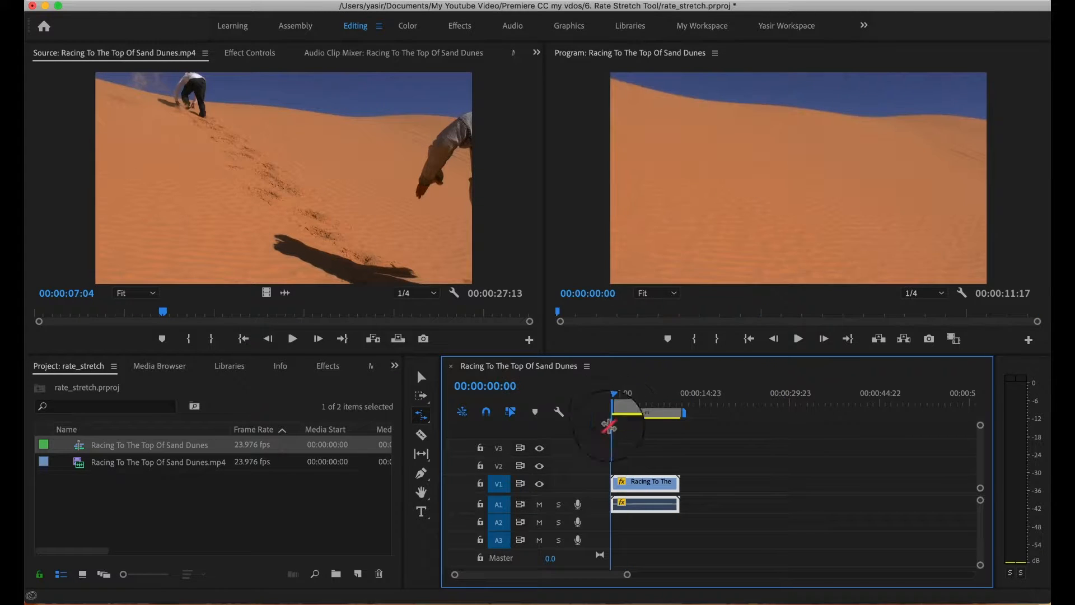
left_click(798, 339)
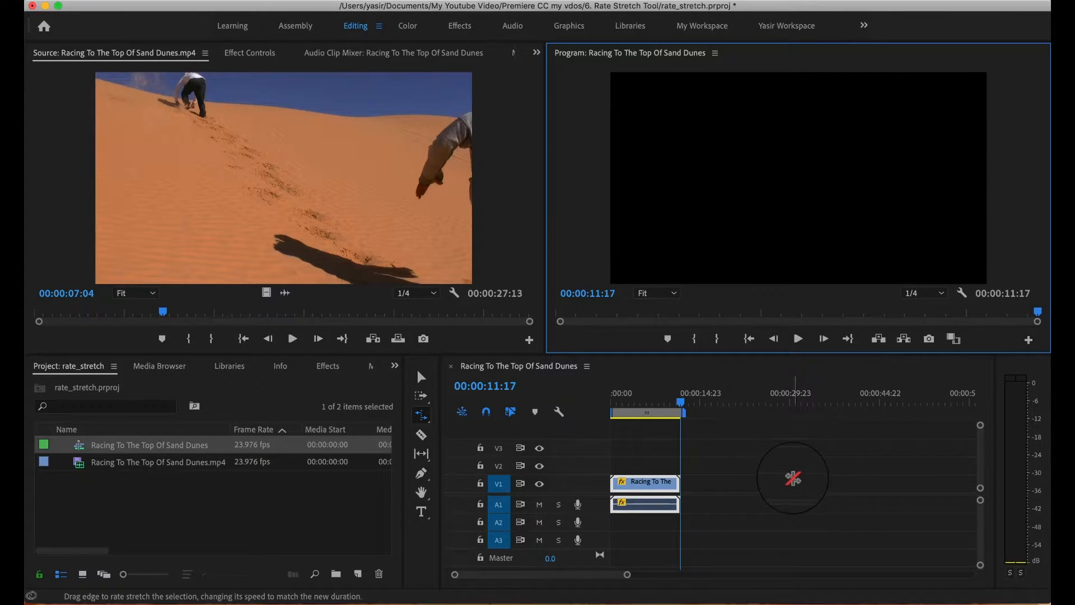
Undo the rate stretch and move the playhead to about 00:00:26:21, near the end of the clip.
key("super+z")
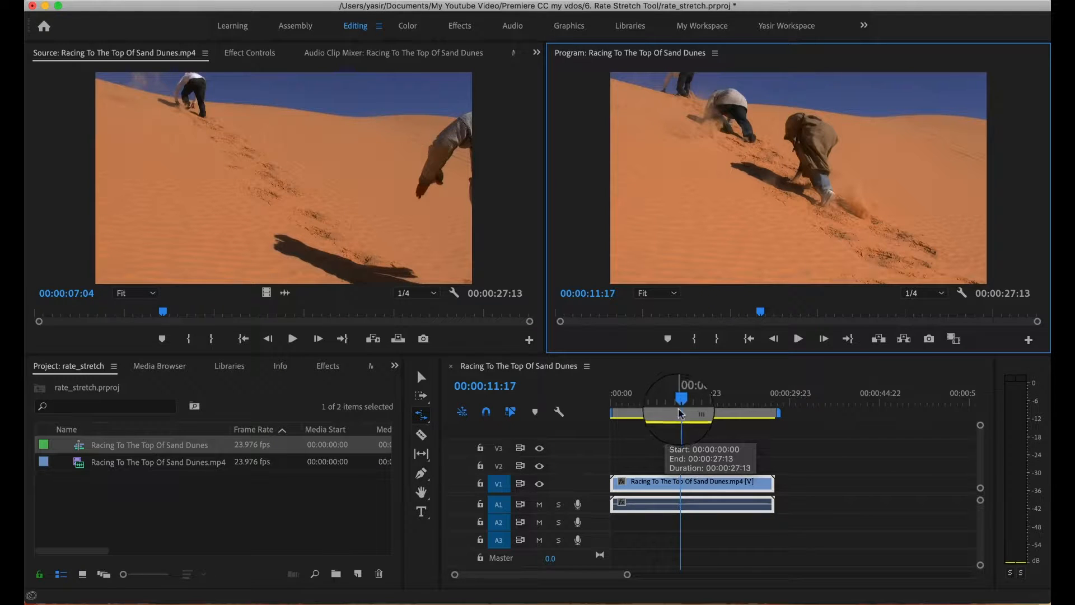
left_click(675, 408)
left_click_drag(674, 410, 773, 409)
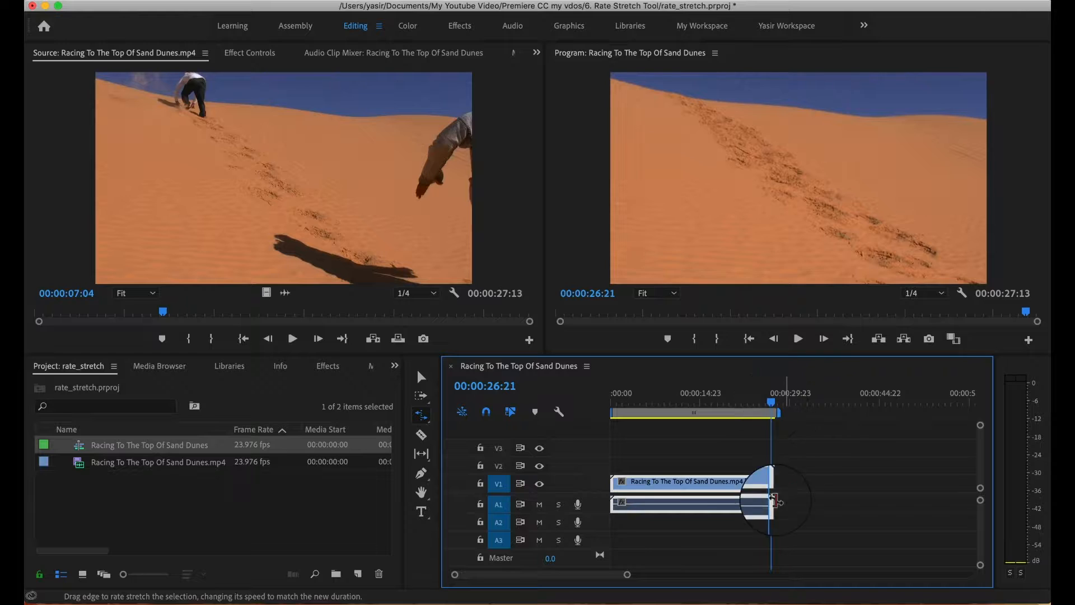
Switch to the Selection Tool and set the timeline clip's speed to 50% with speed and duration linked.
left_click(421, 376)
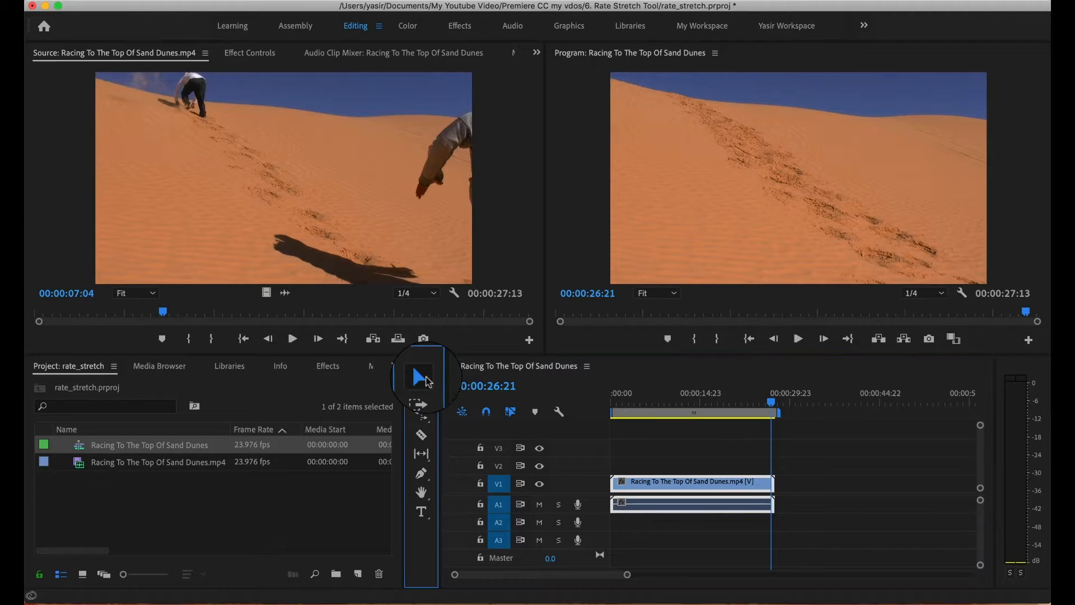
right_click(693, 486)
mouse_move(764, 602)
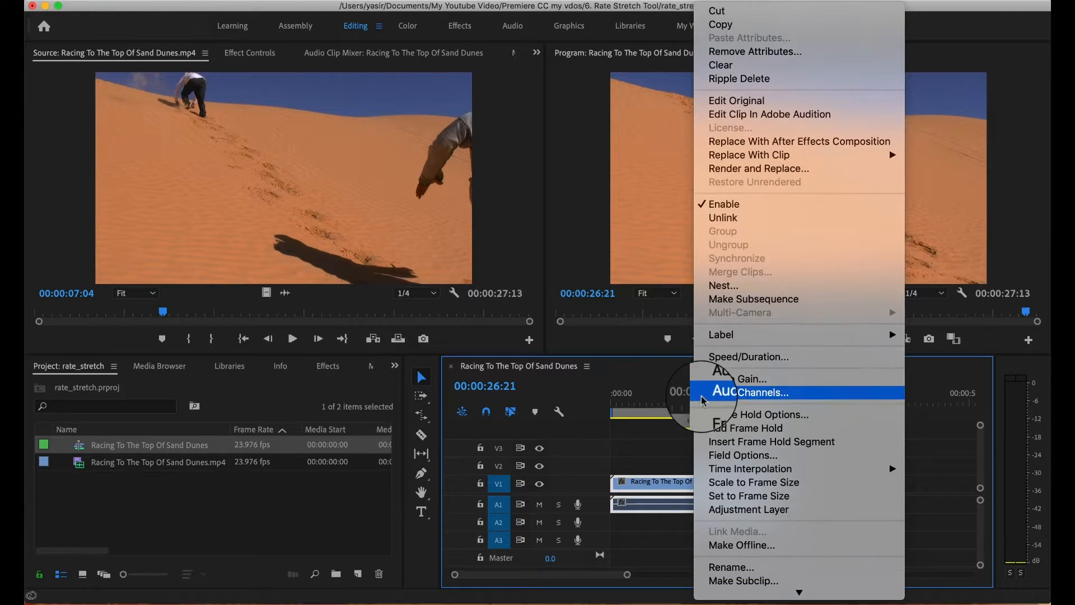
left_click(714, 366)
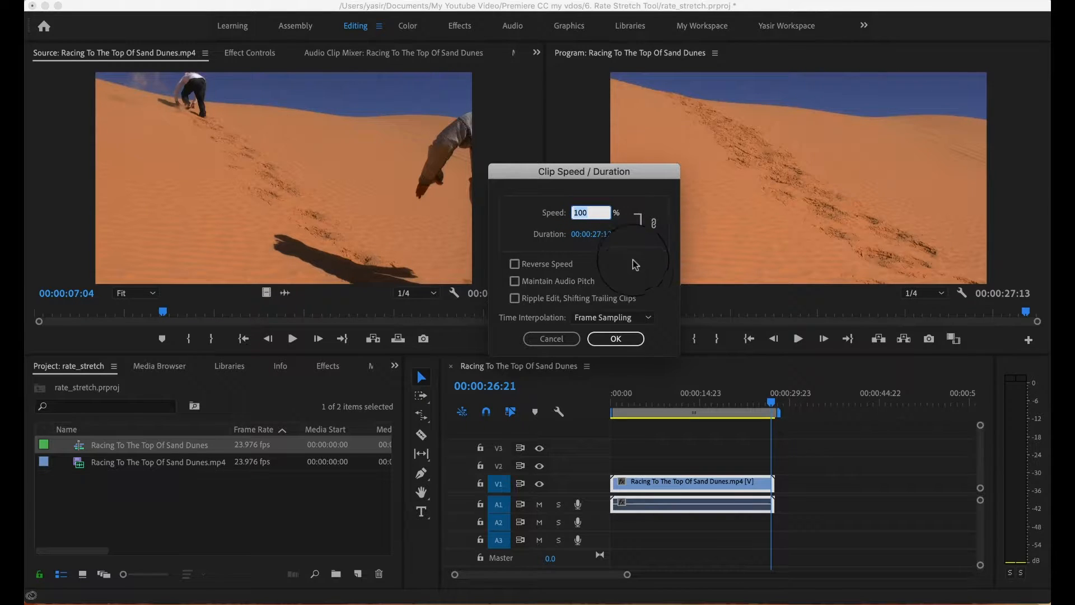
left_click(653, 223)
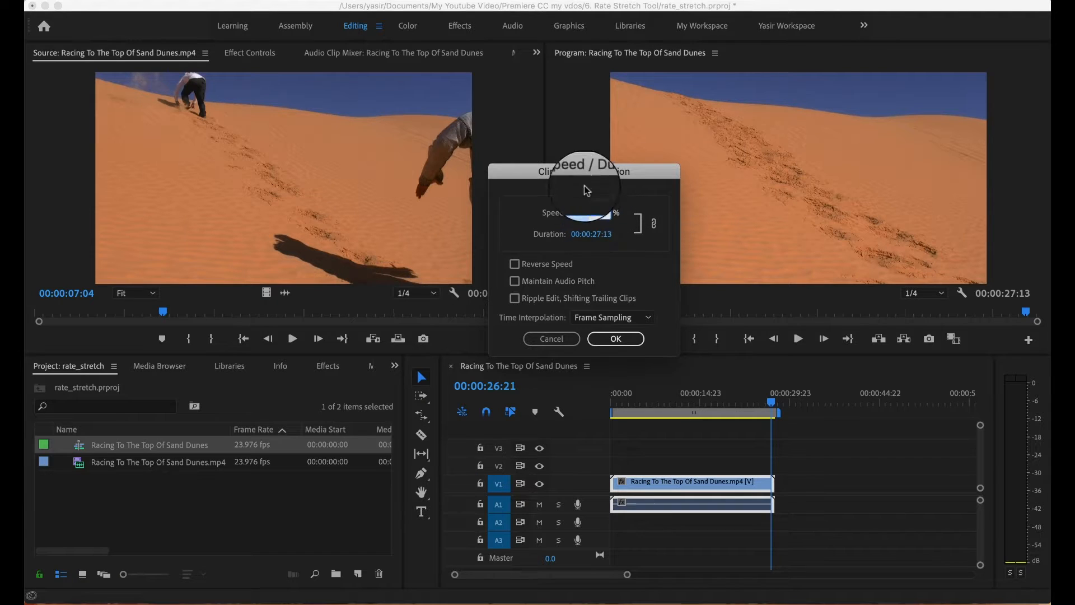
left_click_drag(591, 216, 559, 216)
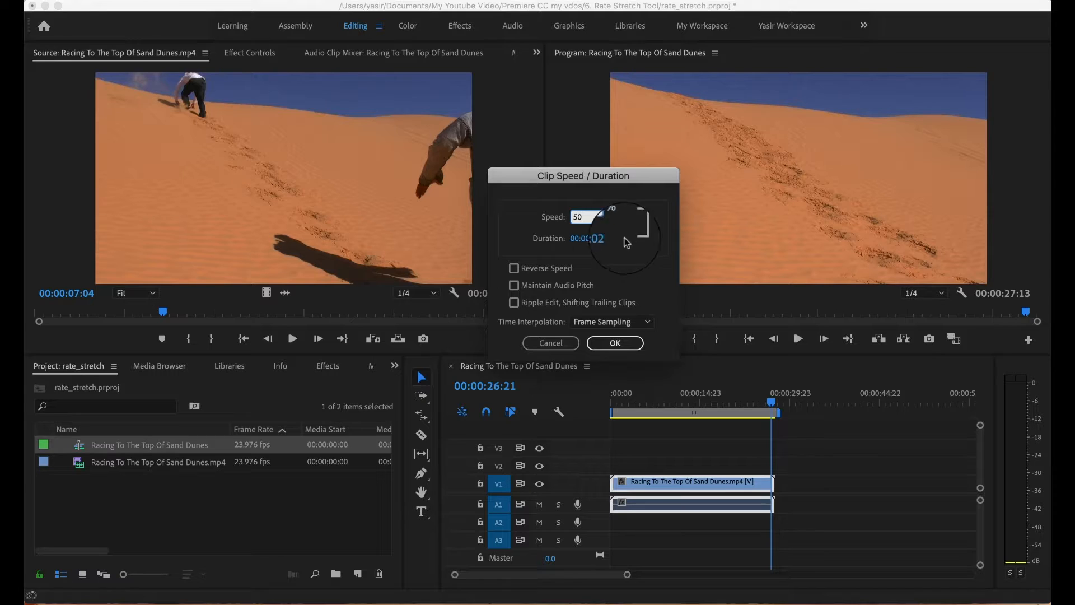
left_click(615, 343)
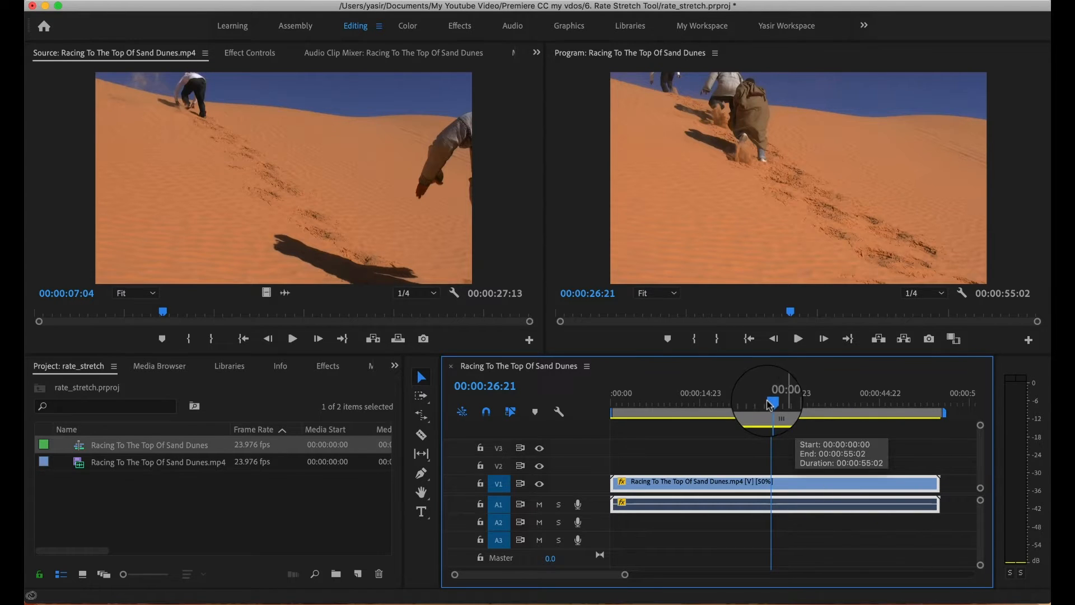
Play the slowed clip from the start of the sequence and undo the 50% speed change.
key("Home")
key("space")
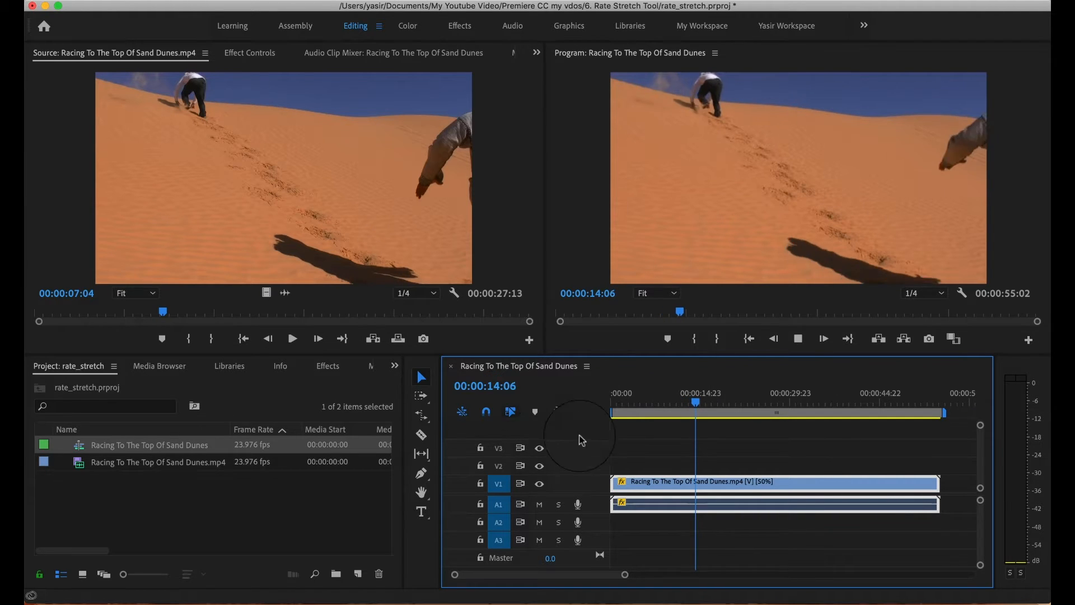
left_click(799, 339)
key("super+z")
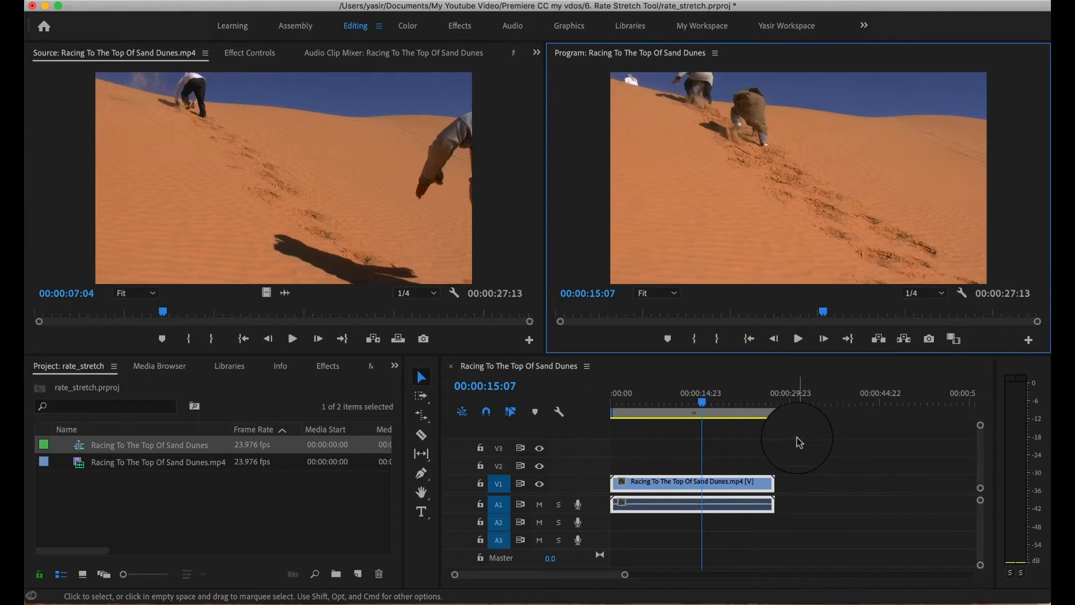
Set the timeline clip's speed to 300% in its Speed/Duration settings.
right_click(721, 483)
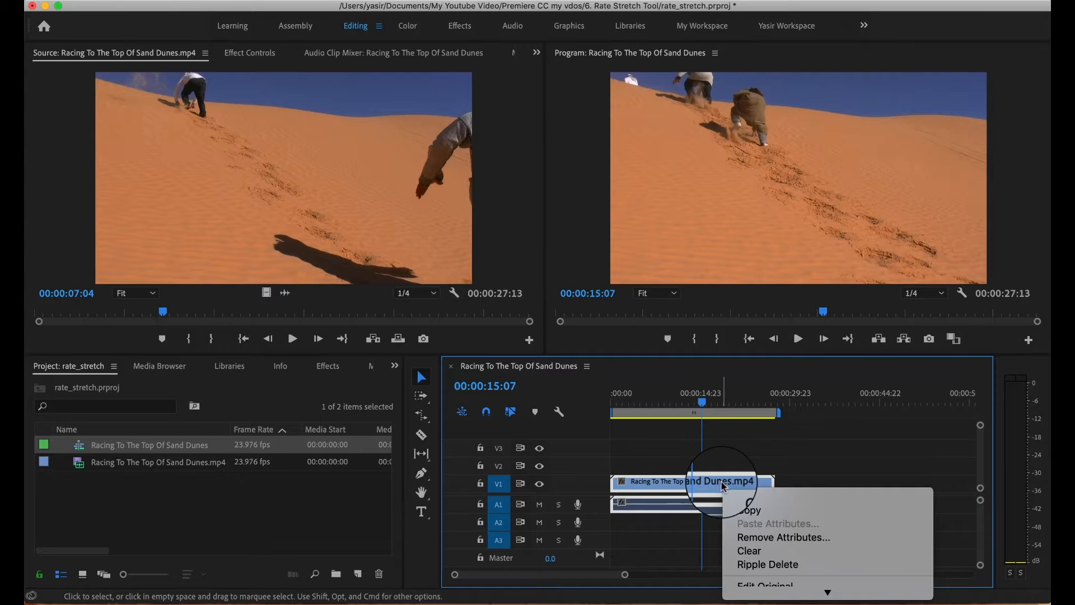
mouse_move(774, 592)
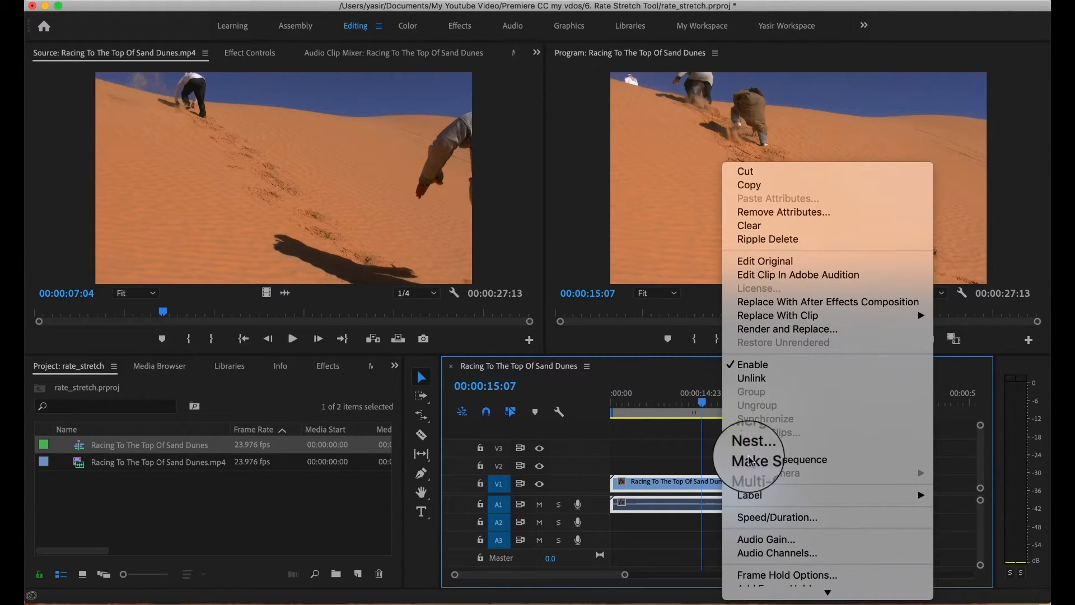
left_click(757, 517)
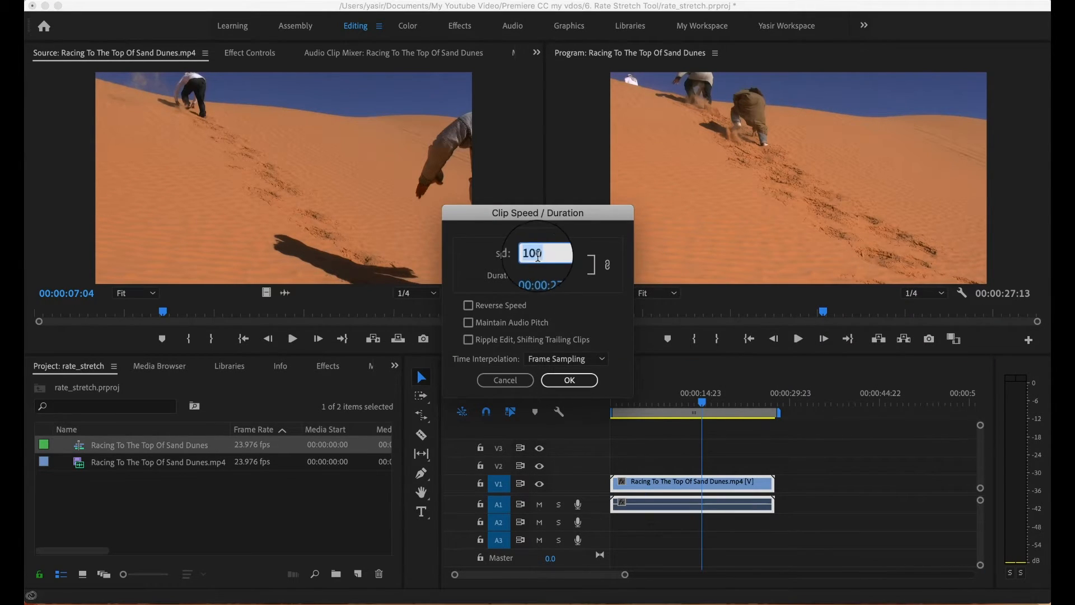
double_click(539, 254)
type("30")
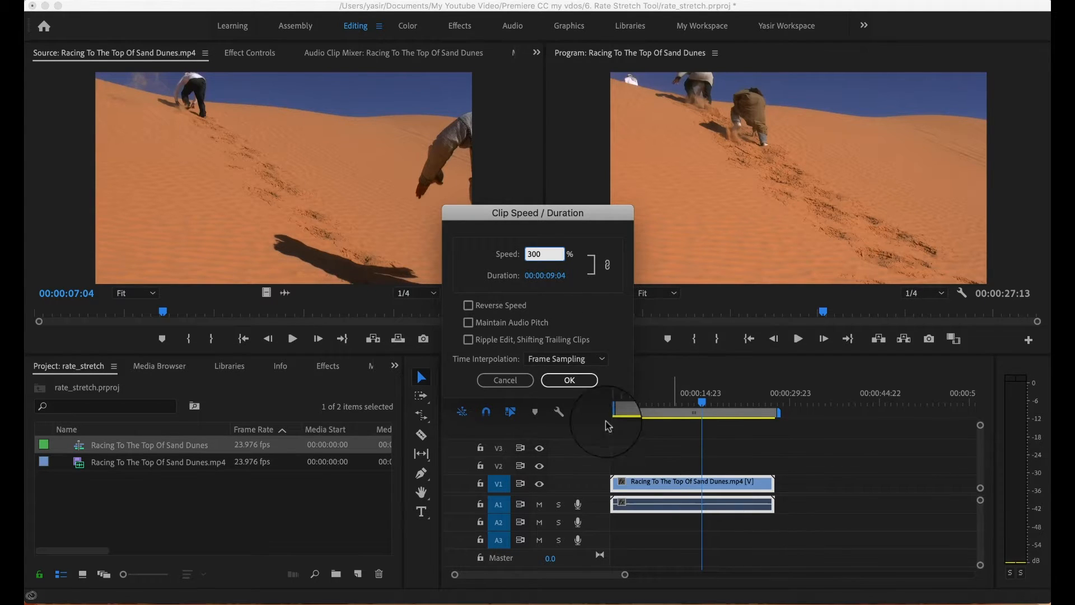
left_click(569, 380)
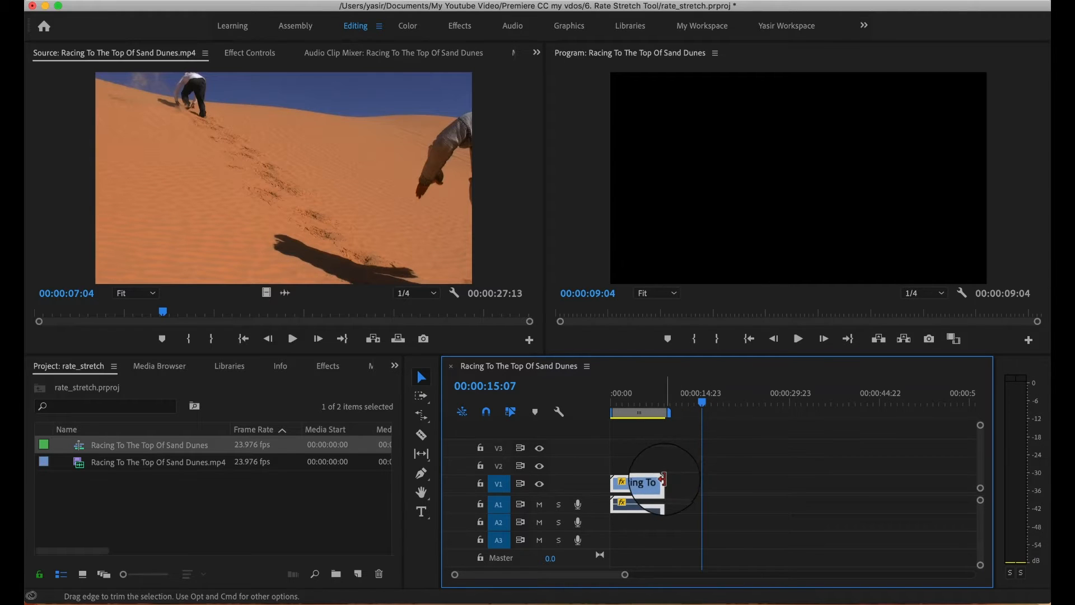
Play the sped-up clip from the start of the sequence to check its pace.
left_click_drag(704, 402, 609, 405)
key("space")
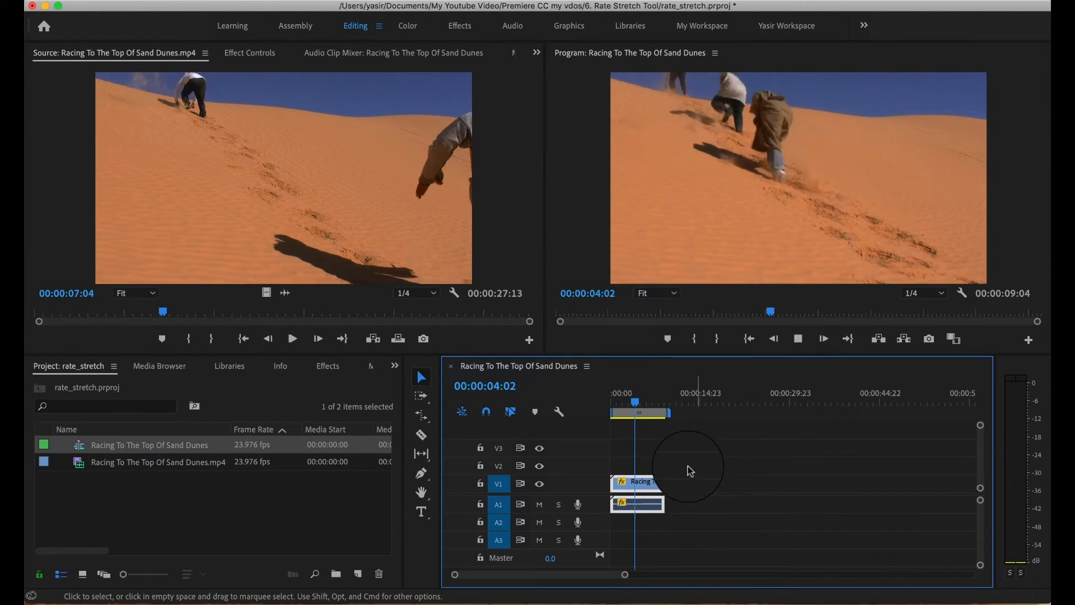
key("space")
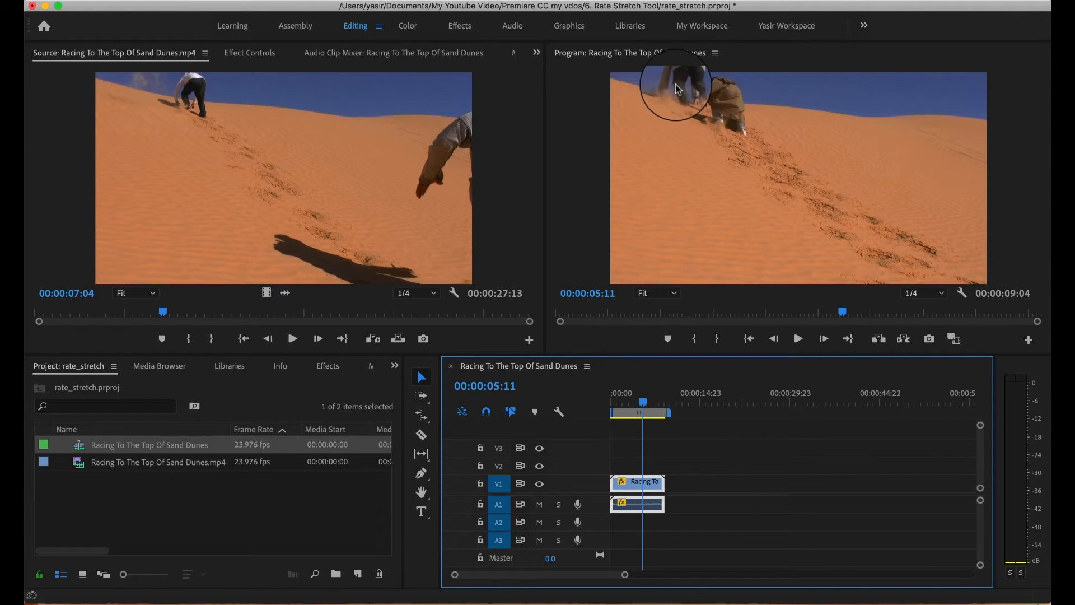
Enable Reverse Speed for the timeline clip in its Speed/Duration settings.
right_click(638, 483)
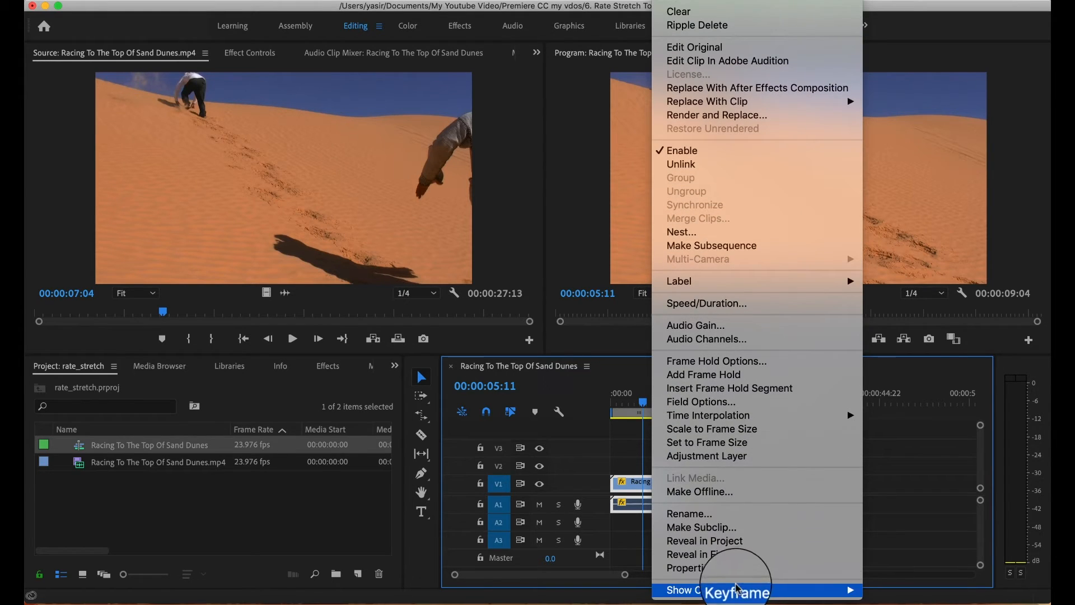
left_click(719, 304)
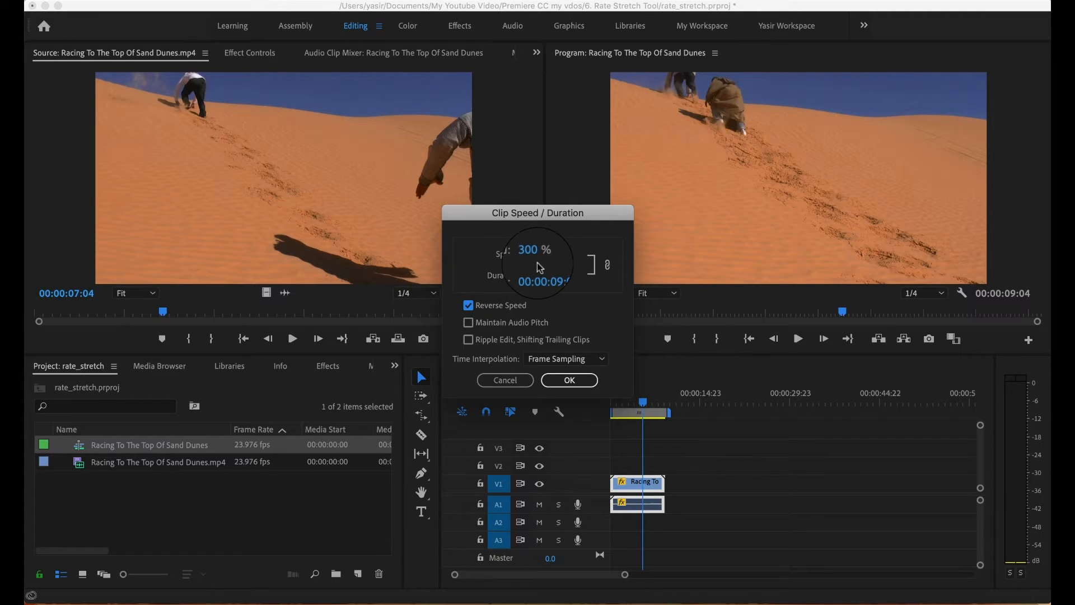
left_click(569, 382)
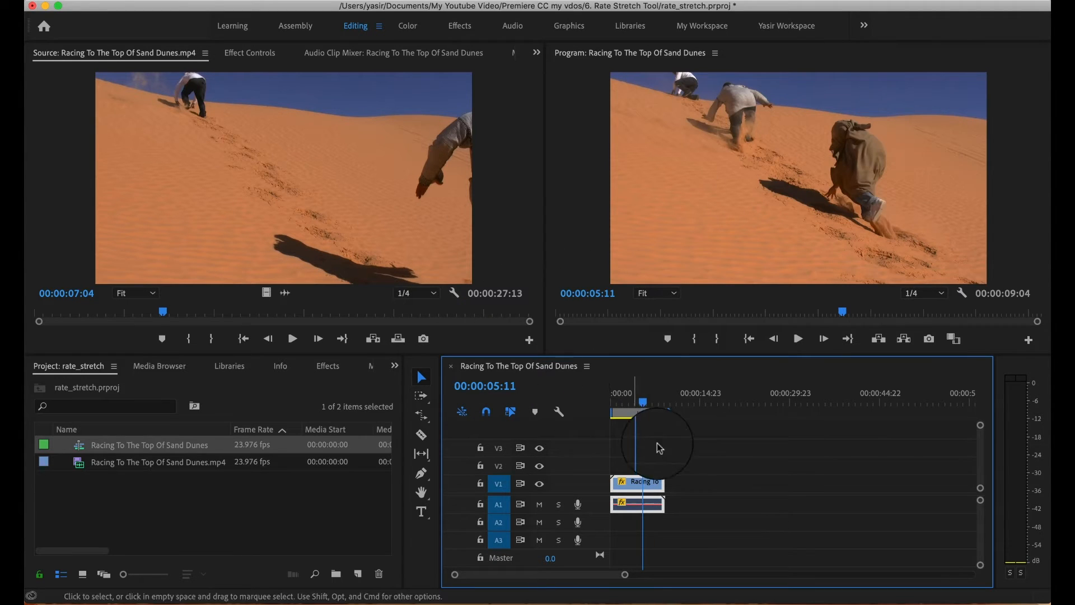
Play the reversed clip from the start of the sequence to check the backward motion.
left_click_drag(643, 412, 608, 411)
key("space")
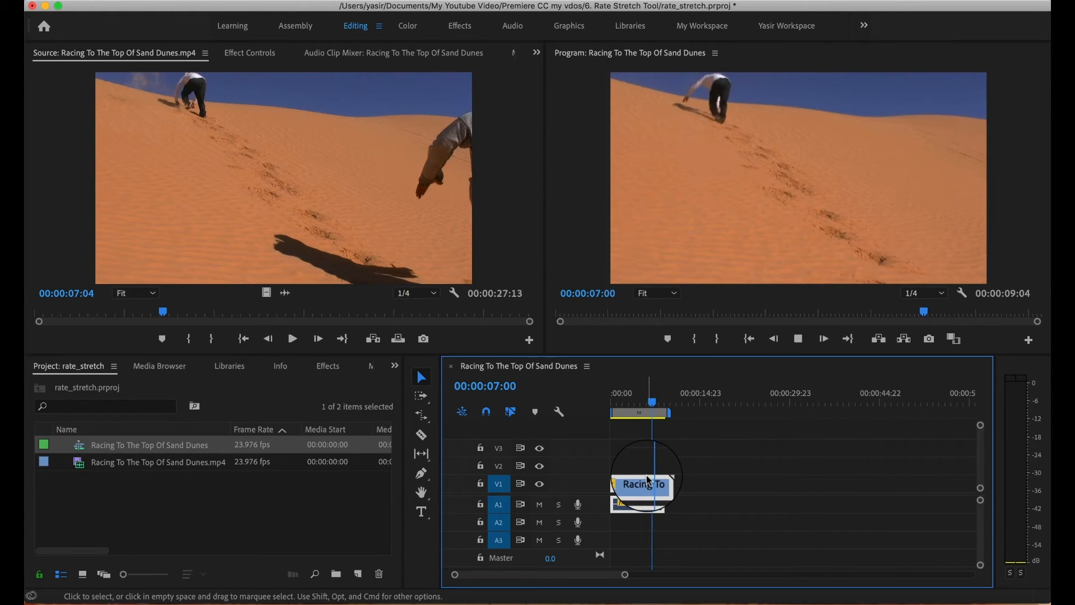
key("space")
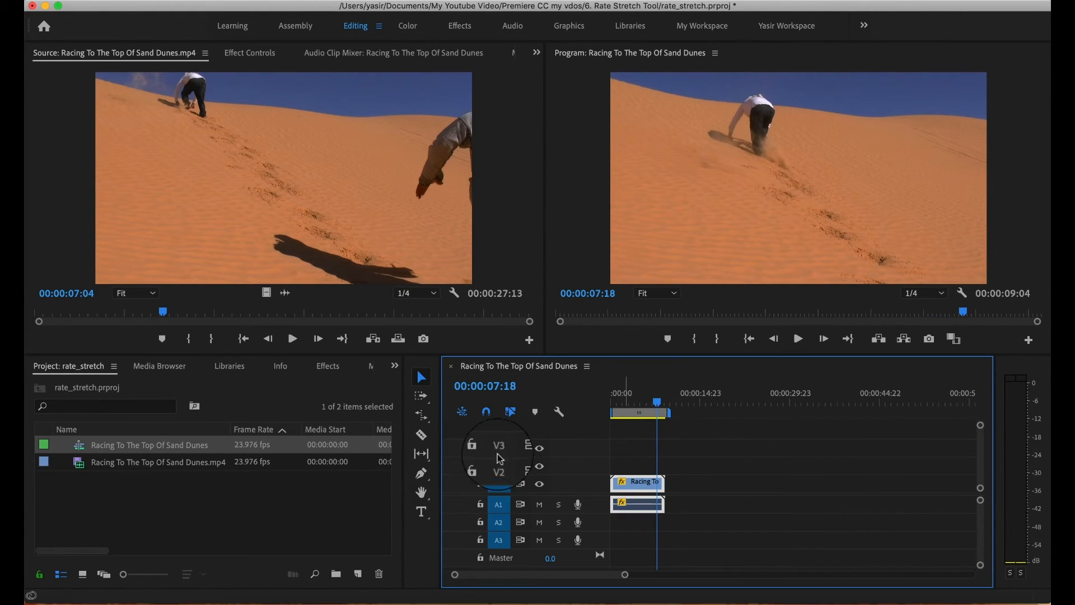